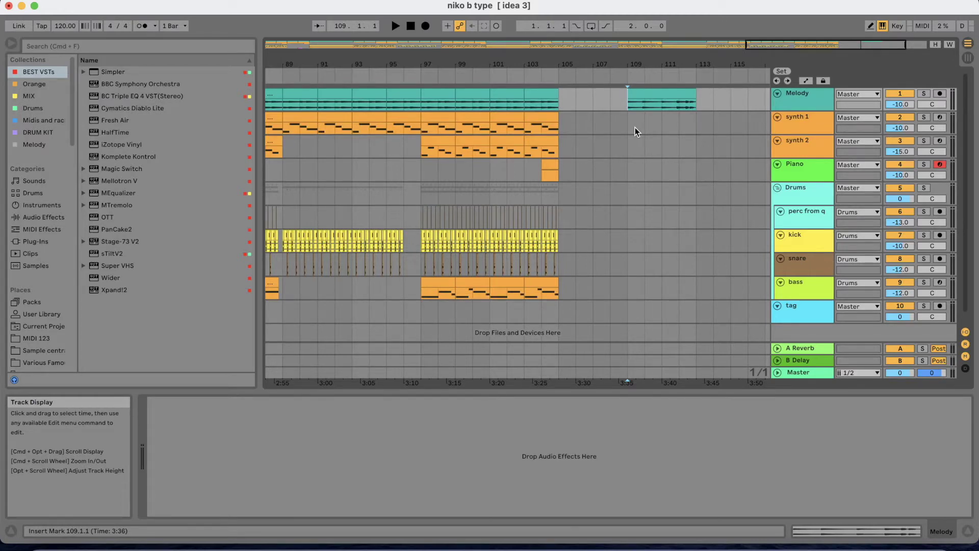
Play back the separate Melody clip at bar 109 and stop once it ends
key("space")
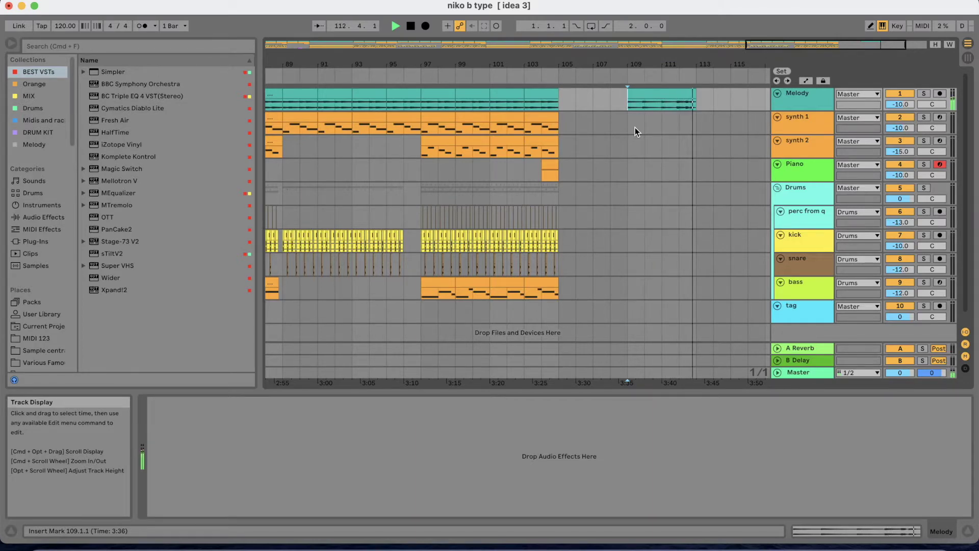
key("space")
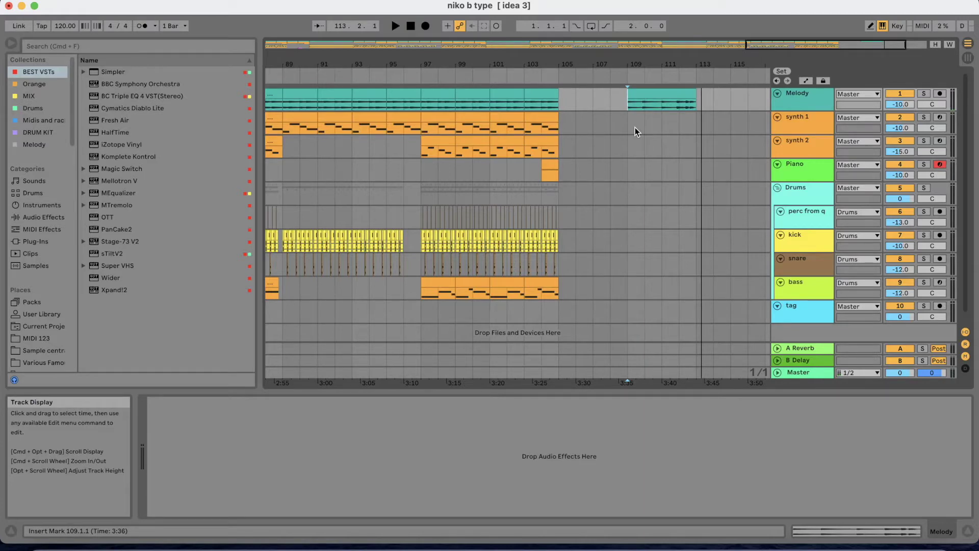
Return to the start of the arrangement, solo the Melody track and play its first two bars
scroll(635, 128, "left", 10)
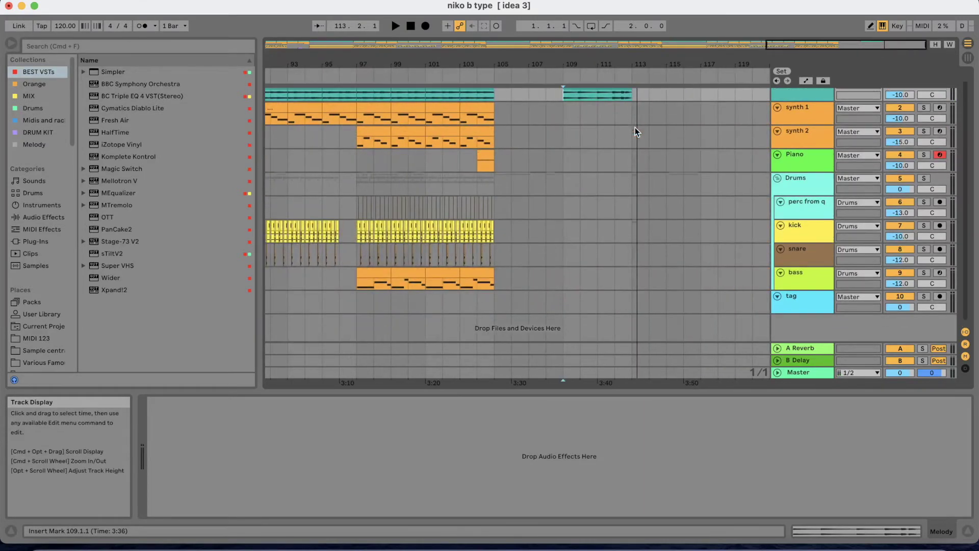
key("Home")
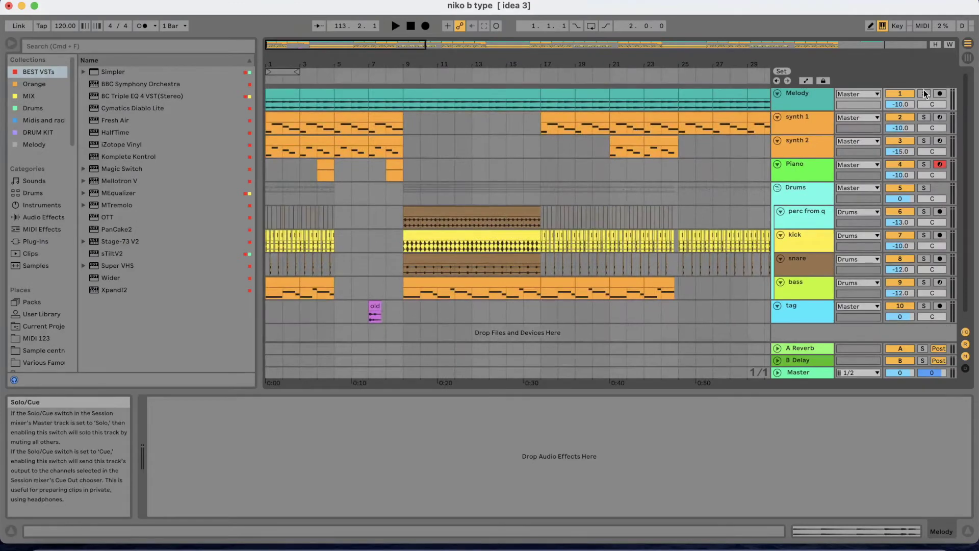
left_click(267, 104)
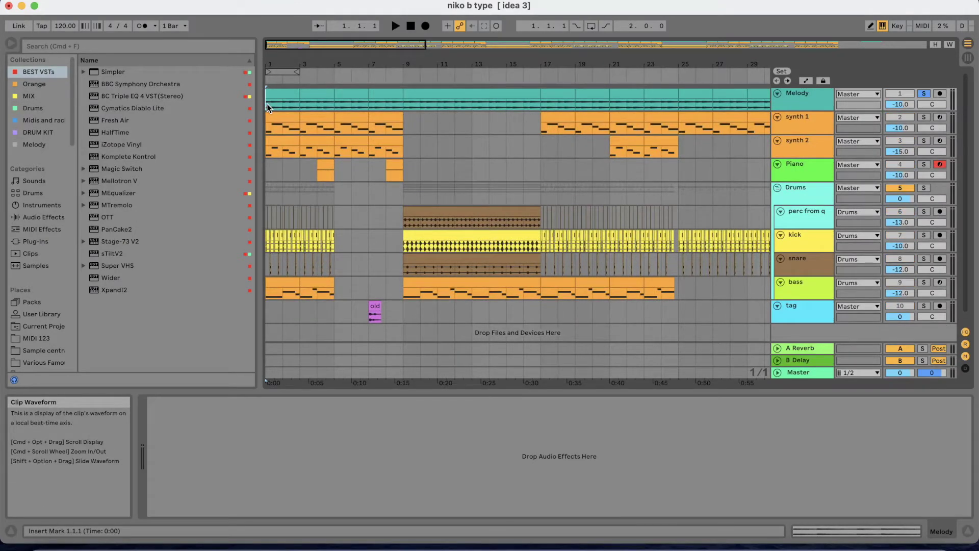
key("space")
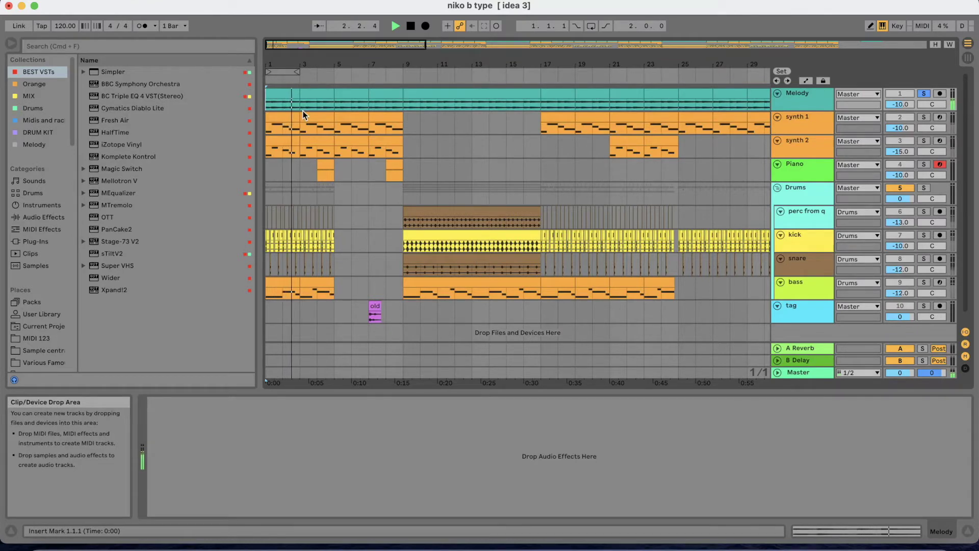
key("space")
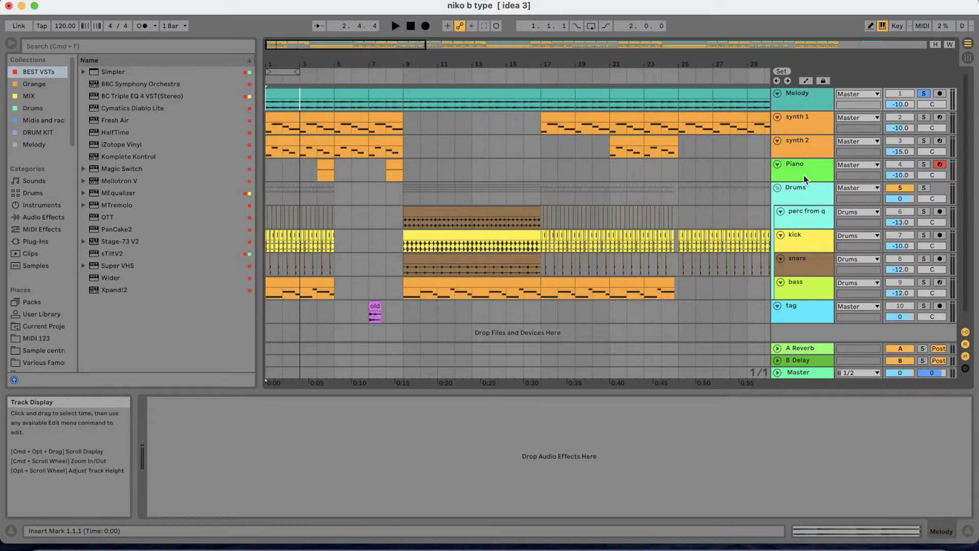
Solo the synth 1 track and play its first two bars from bar 1
left_click(925, 118)
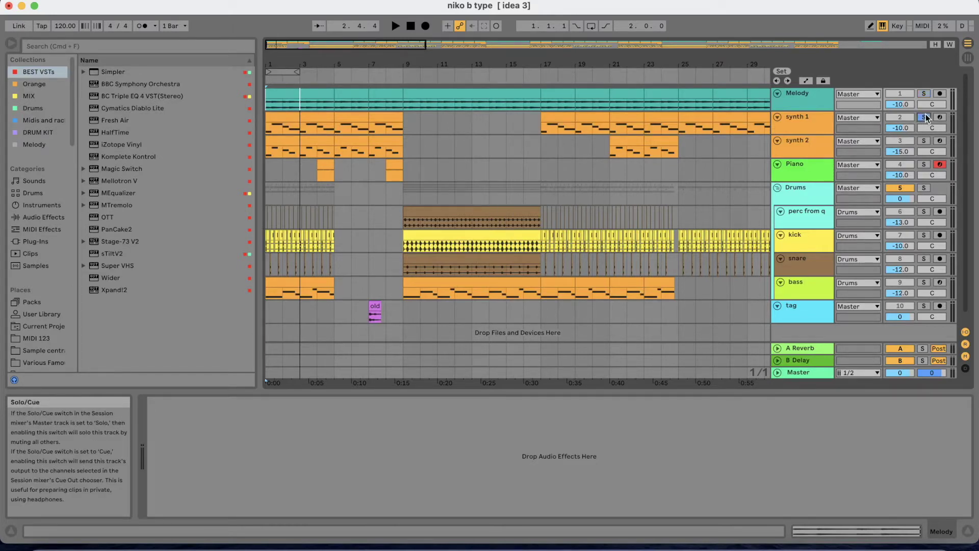
left_click(266, 128)
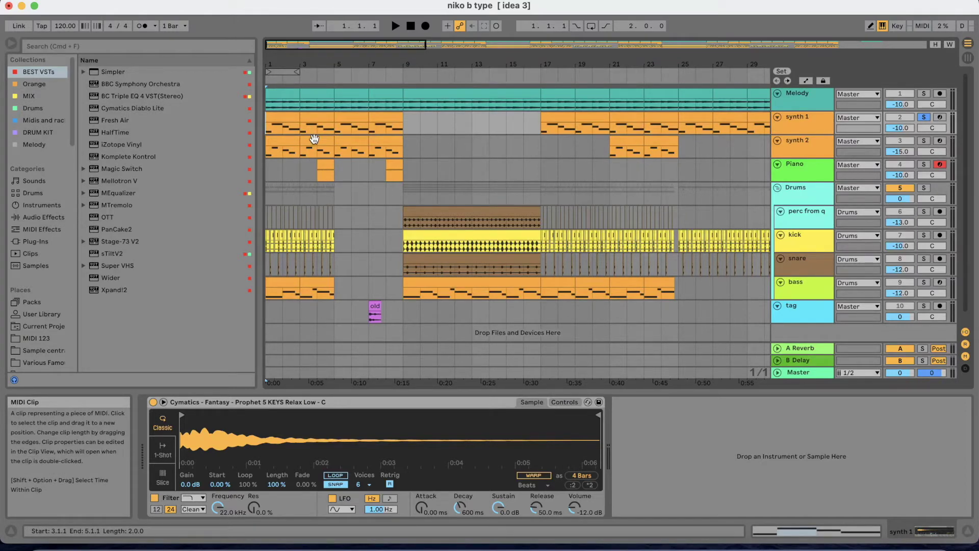
key("space")
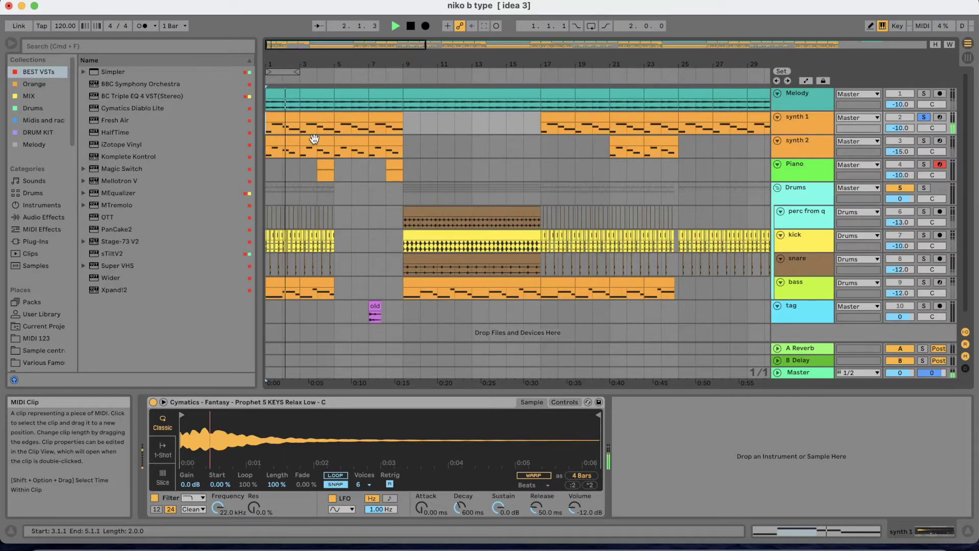
key("space")
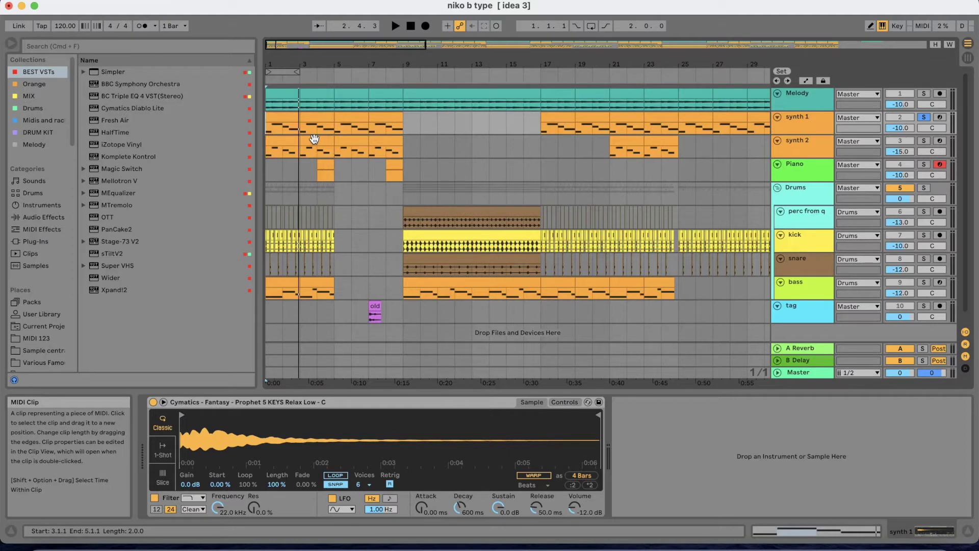
Solo the synth 2 track and play its first two bars from bar 1
left_click(924, 141)
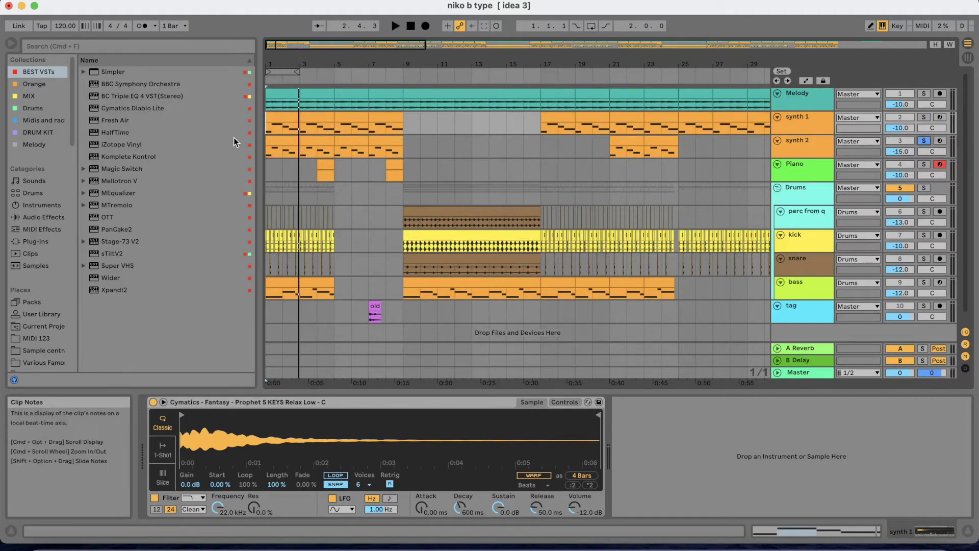
left_click(269, 154)
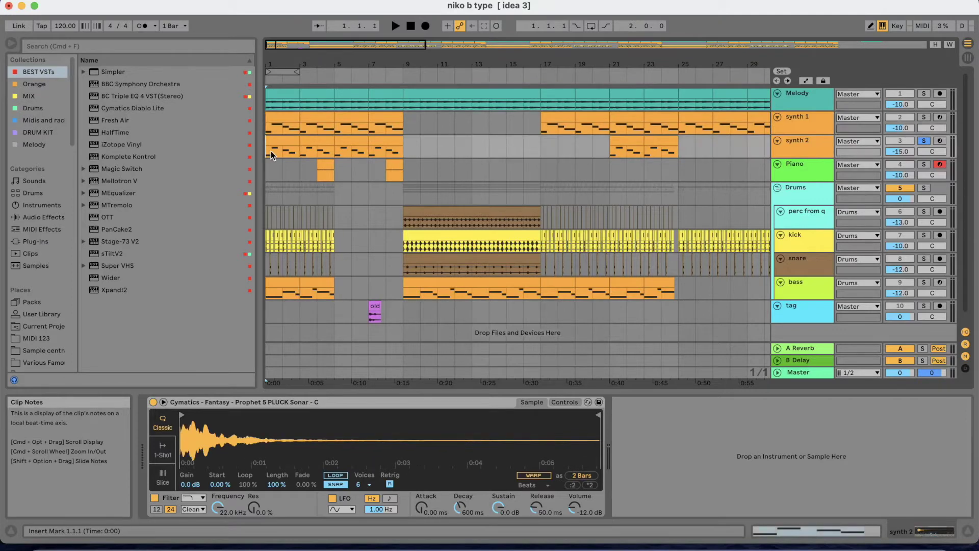
key("space")
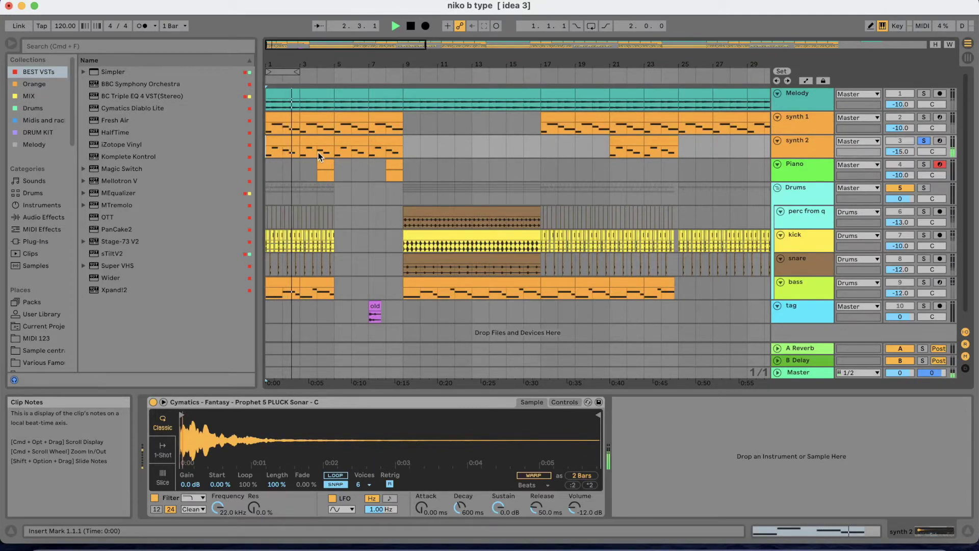
key("space")
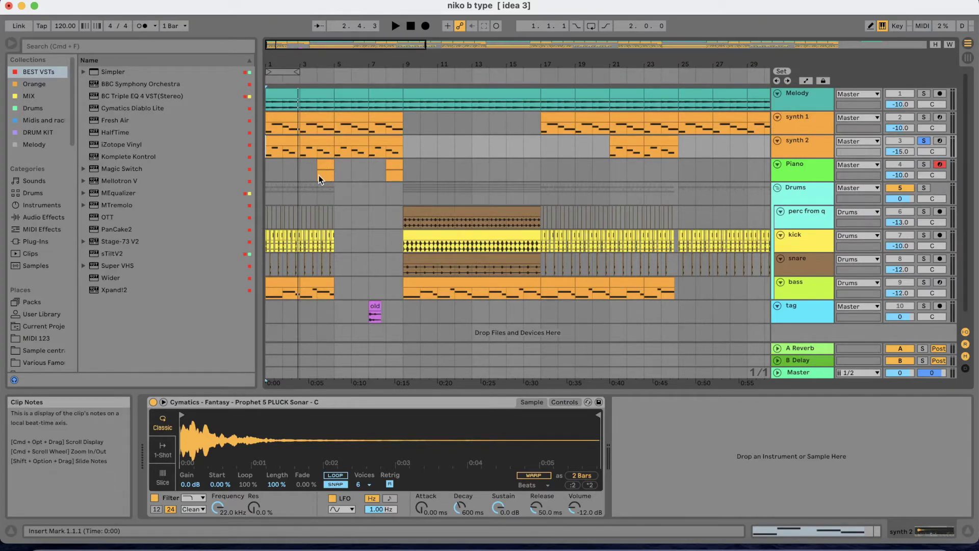
Solo the Piano track and play its first clip from bar 4
left_click(320, 175)
left_click(925, 165)
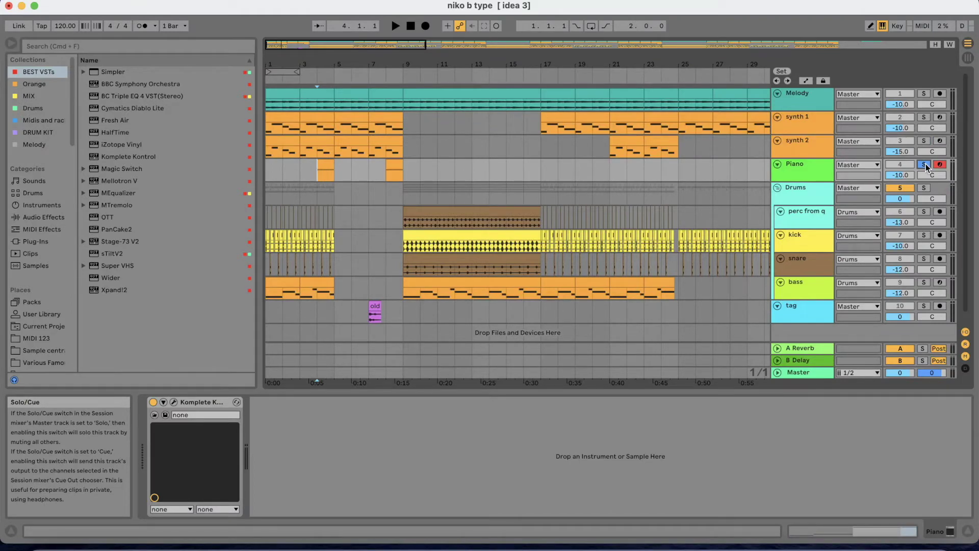
key("space")
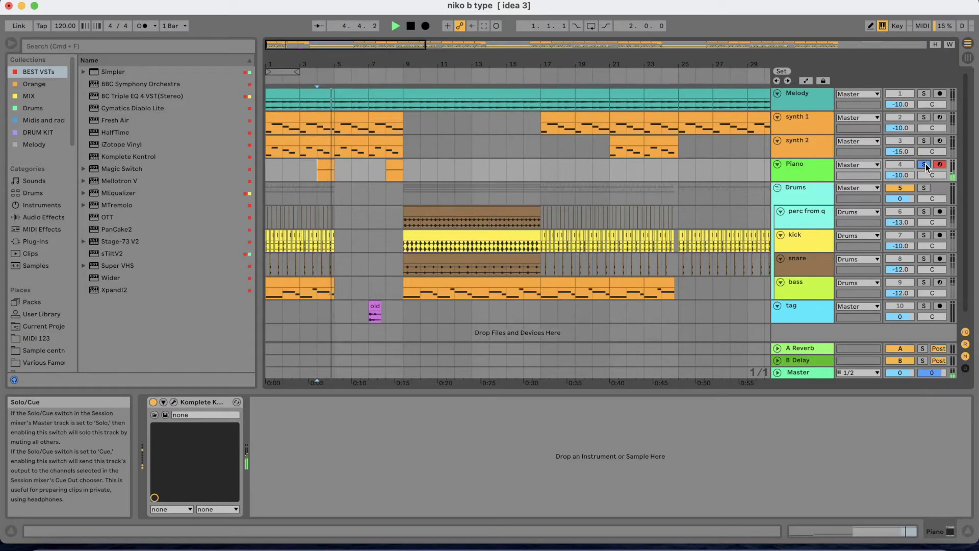
key("space")
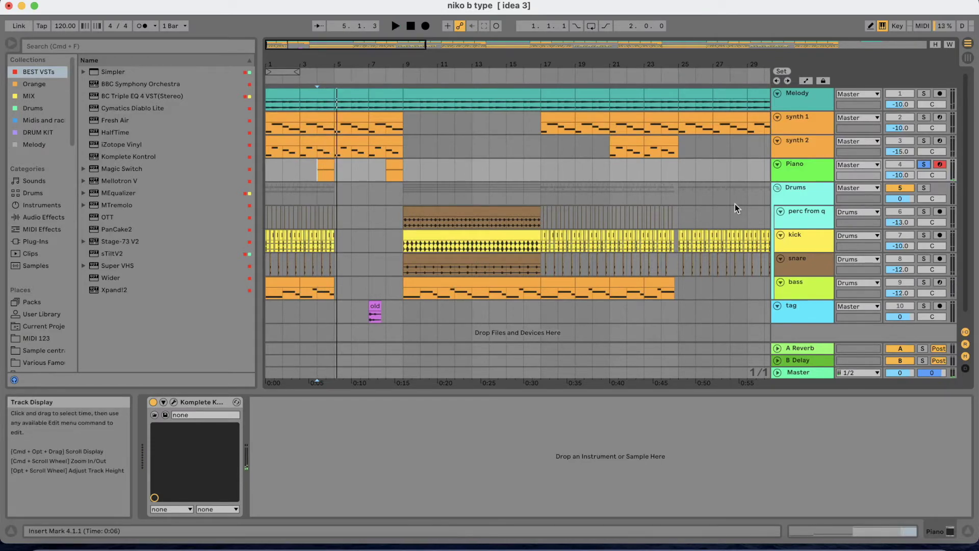
Add Melody, synth 1 and synth 2 to the soloed Piano track and play all four together from bar 1
left_click(923, 93)
left_click(924, 118)
left_click(924, 141)
left_click(268, 166)
key("space")
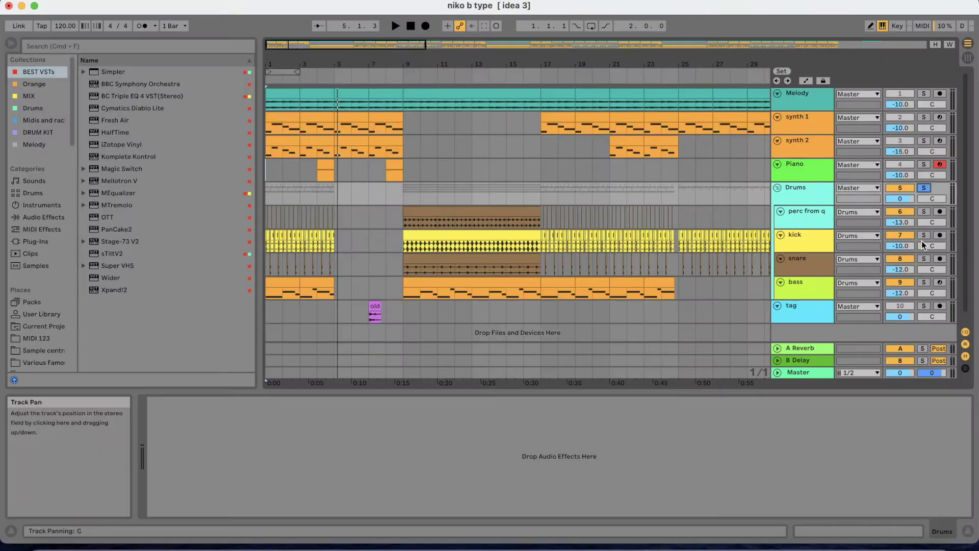
Solo the kick track in the Drums group and play its pattern from bar 9
left_click(924, 236)
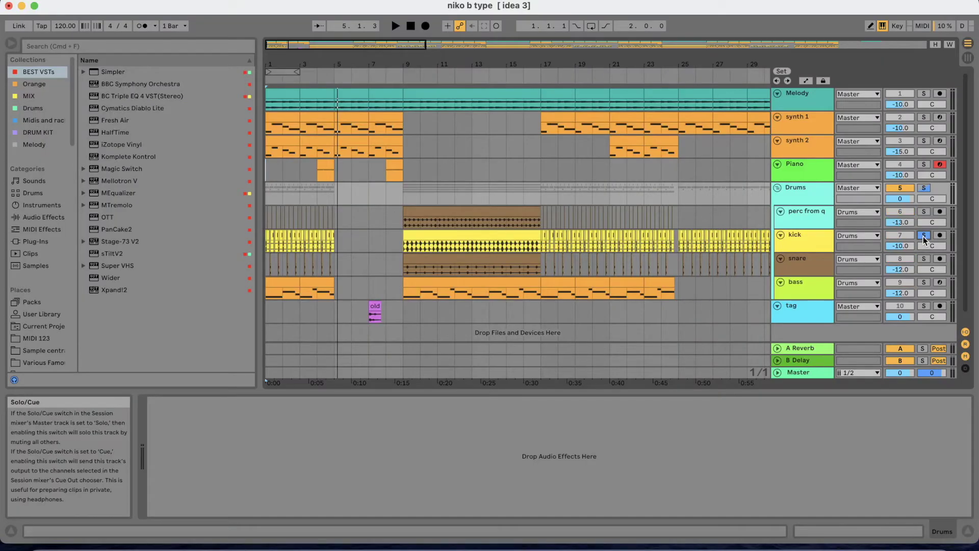
left_click(400, 239)
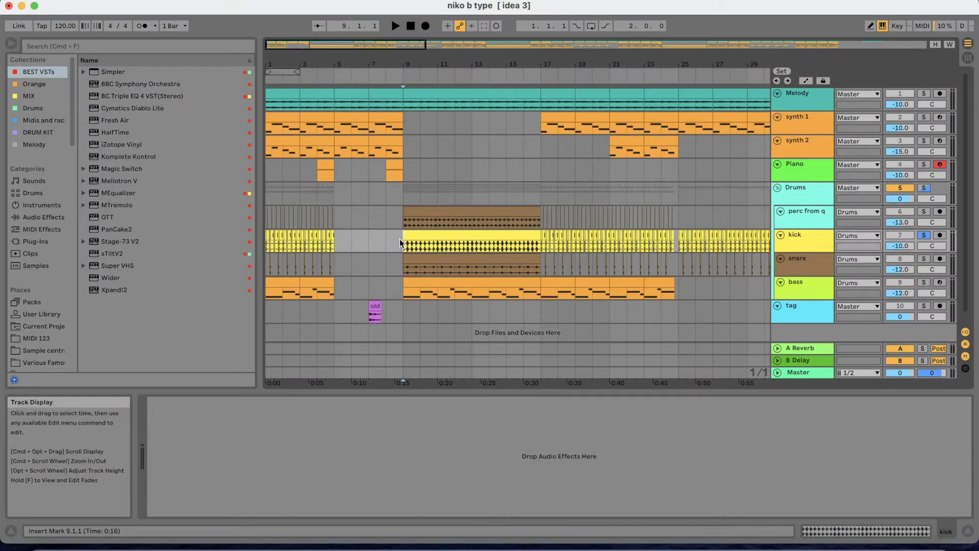
key("space")
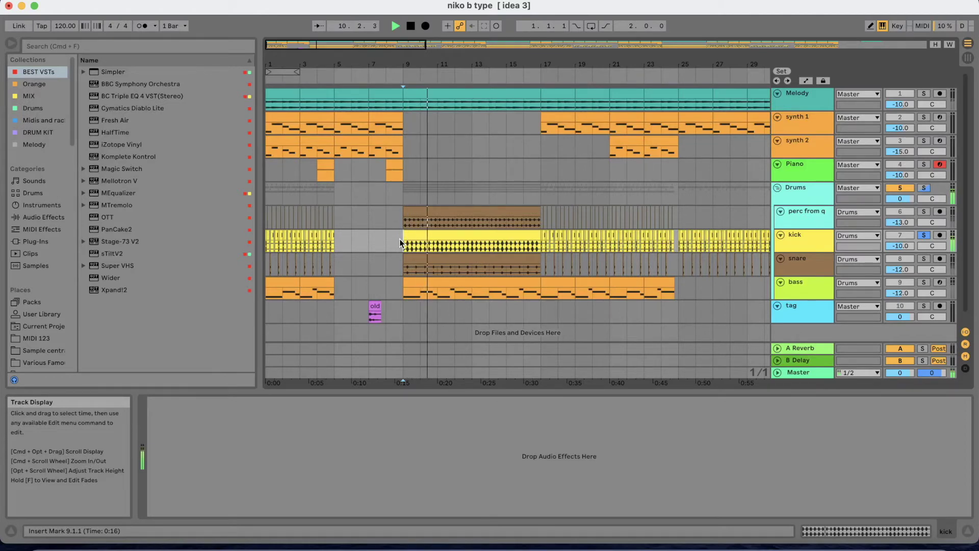
key("space")
Solo the snare track and play its pattern from bar 9
left_click(925, 258)
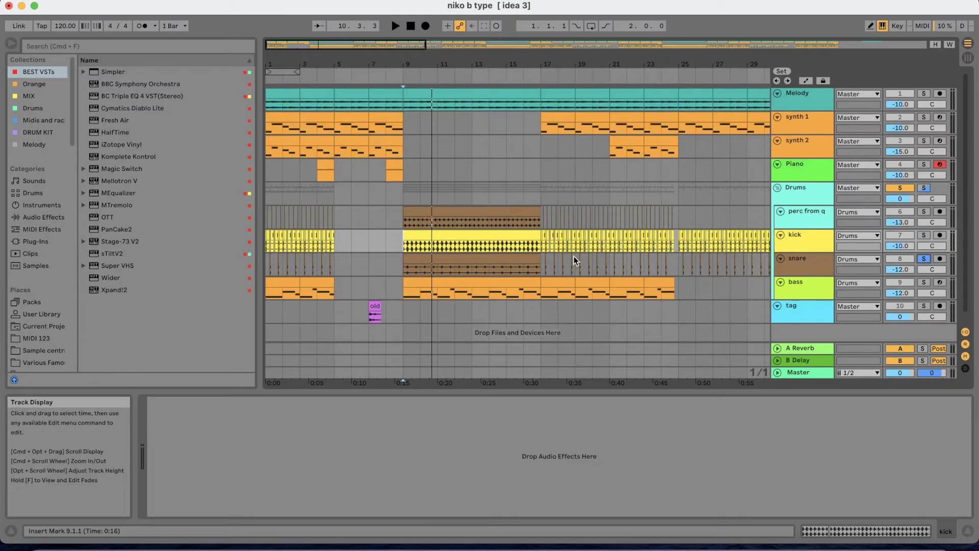
key("space")
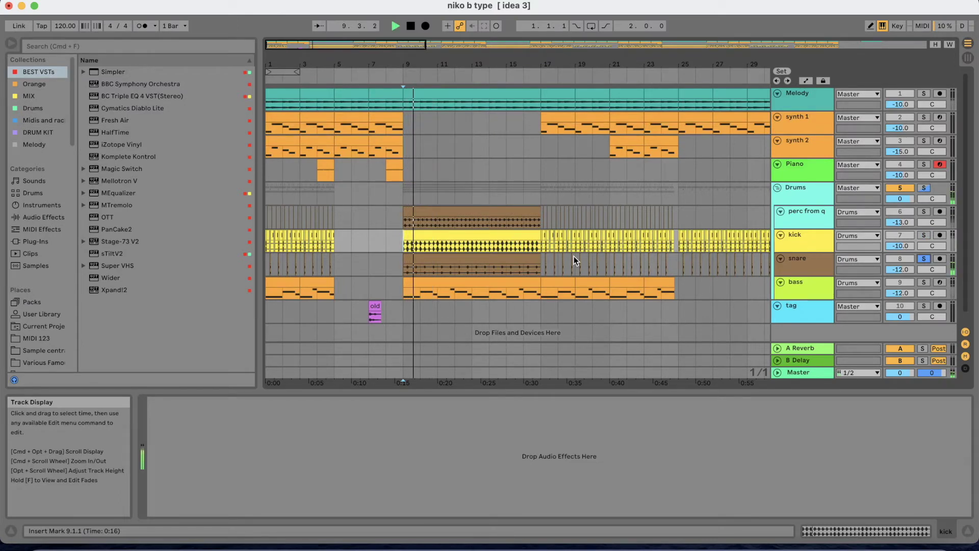
key("space")
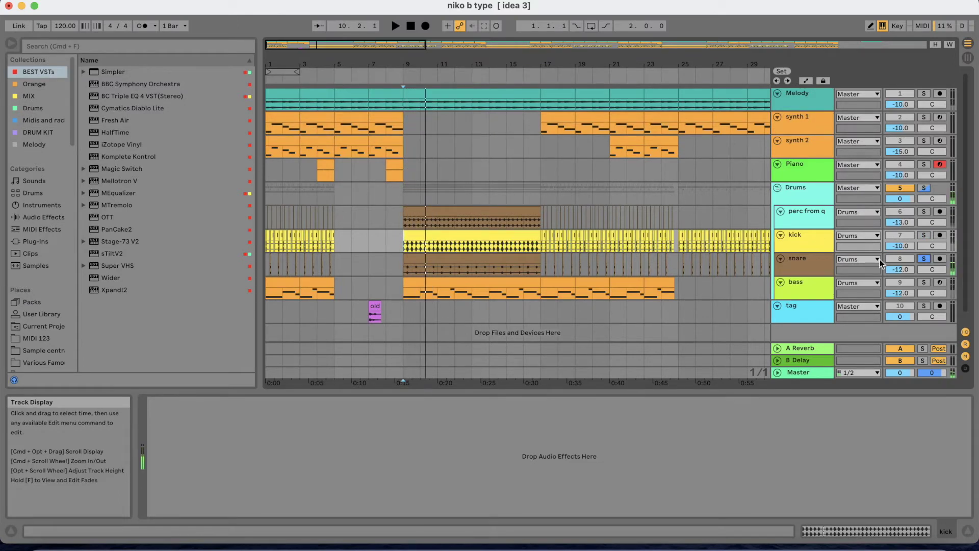
Add the kick to the soloed snare and play both together from bar 9
left_click(924, 235)
key("space")
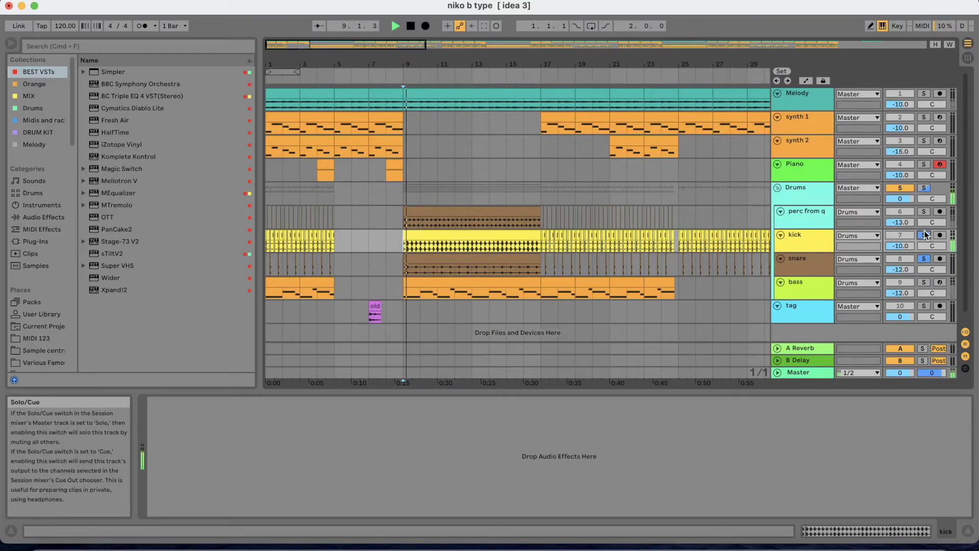
key("space")
Solo the percussion track in the Drums group and play its pattern from bar 9
left_click(928, 210)
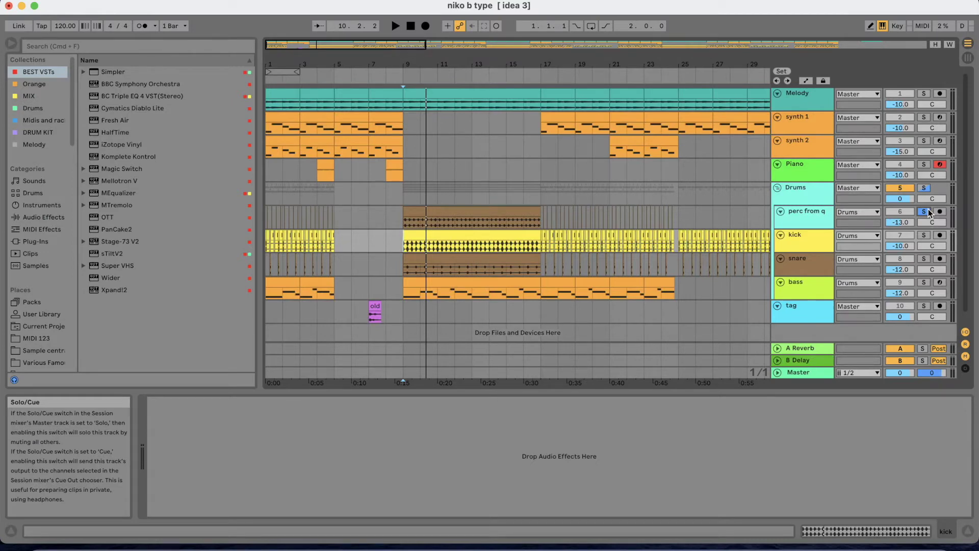
key("space")
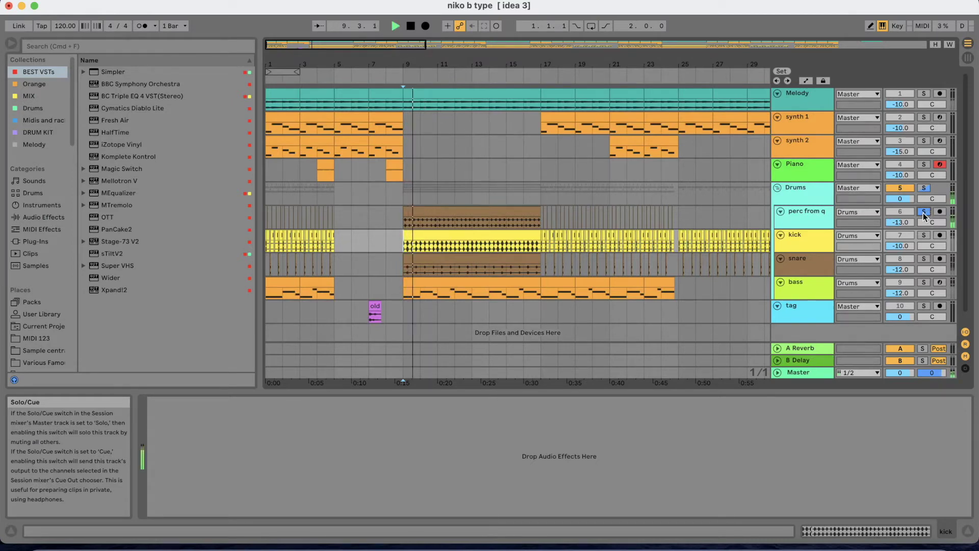
key("space")
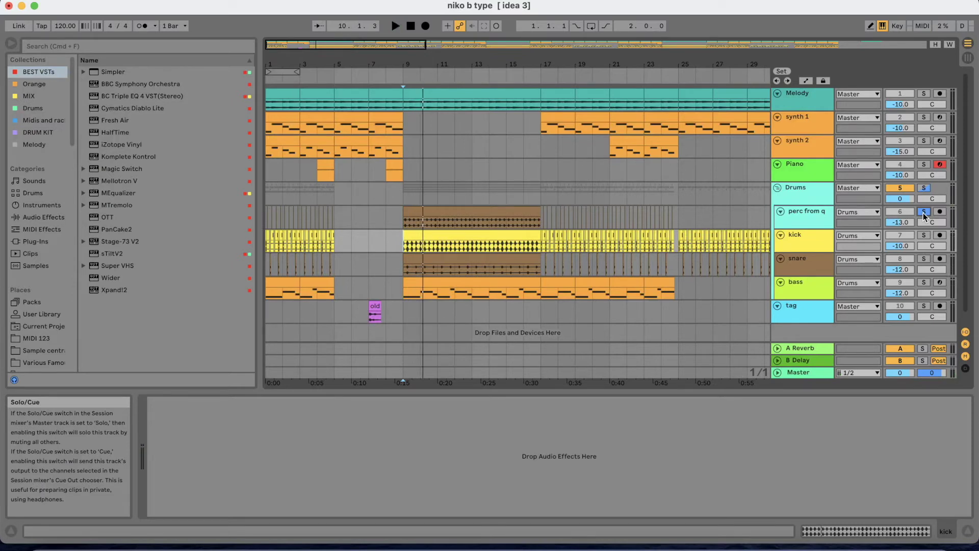
Solo the percussion, kick and snare tracks together and play the combined drum pattern from bar 9
left_click(923, 215)
key("x")
left_click(924, 235)
left_click(923, 258)
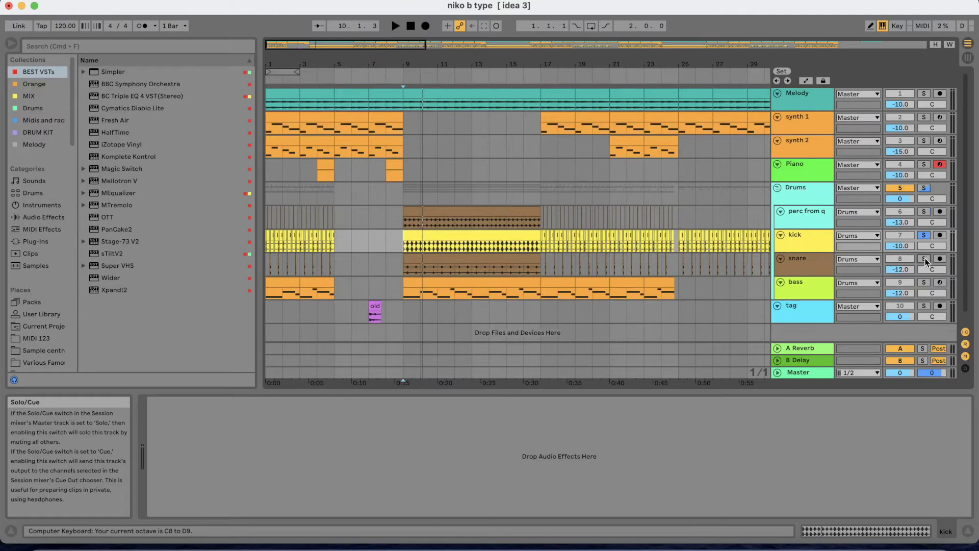
key("space")
left_click(924, 236, "super")
left_click(924, 212, "super")
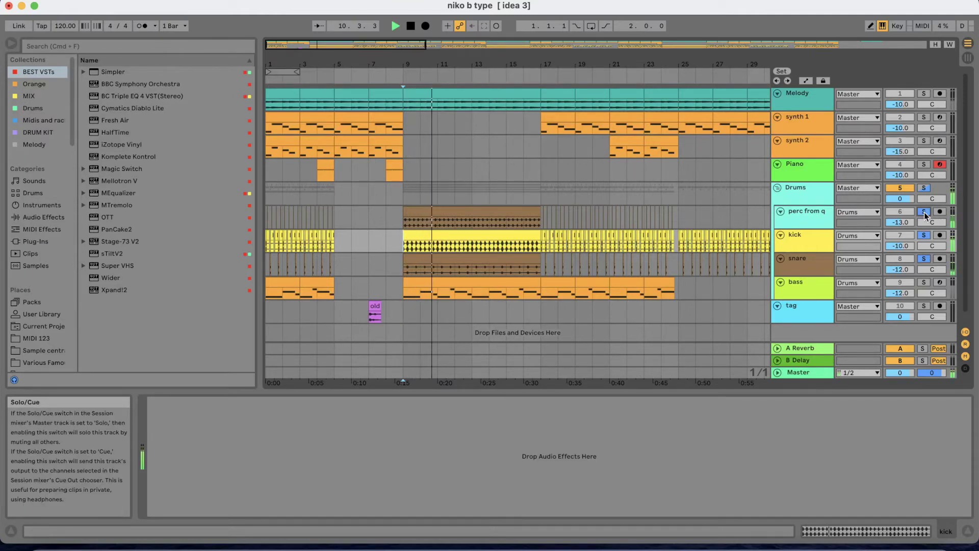
key("space")
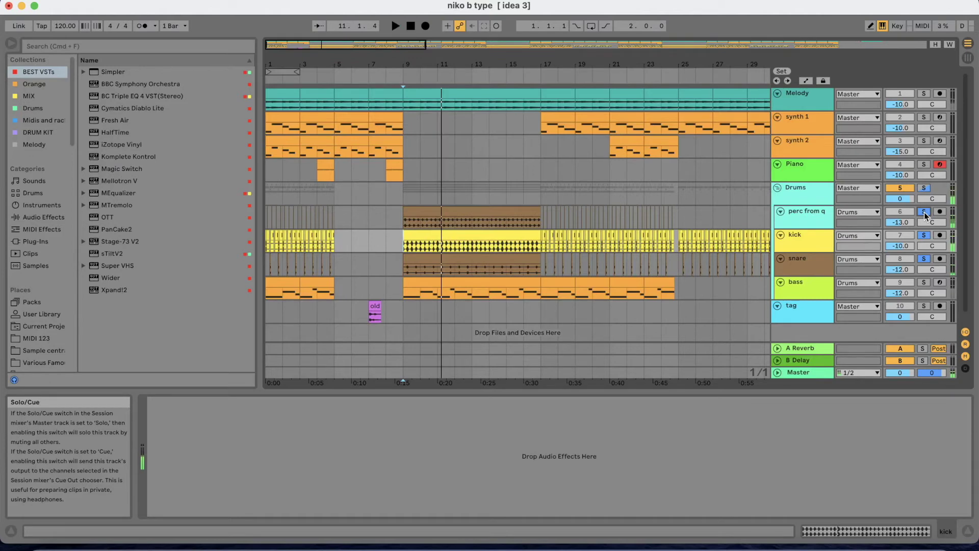
Solo the bass track and play its part from bar 9
left_click(924, 282)
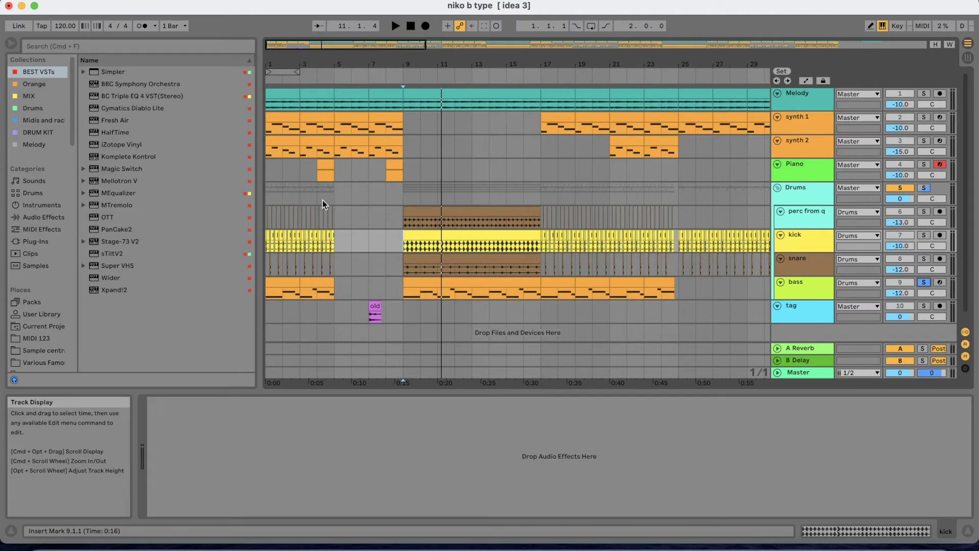
left_click(401, 295)
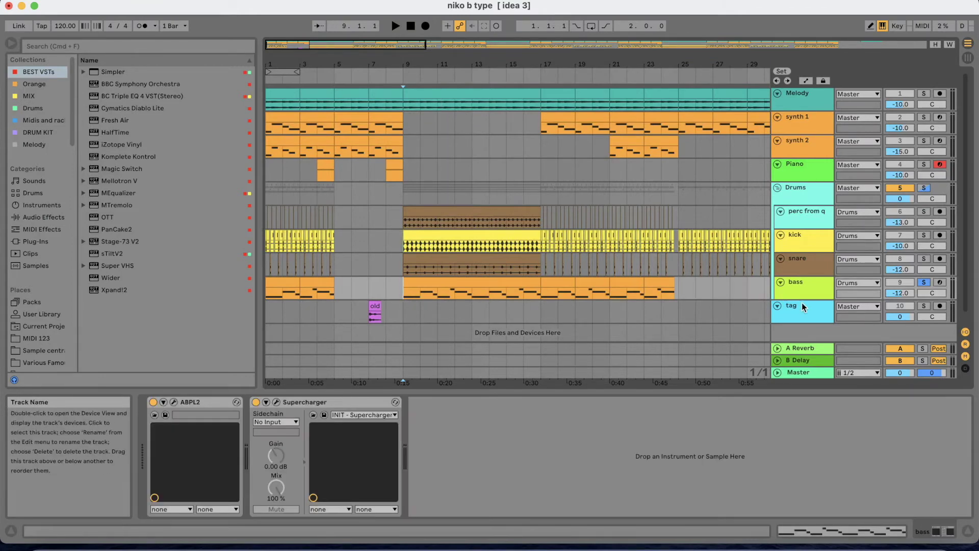
key("space")
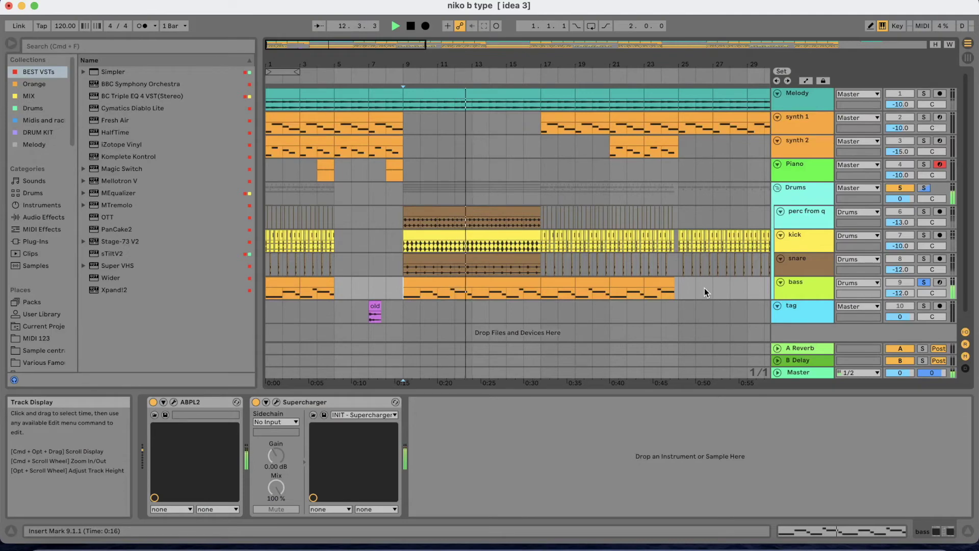
Solo the whole Drums group instead of the bass and play its drum and bass tracks together
key("space")
left_click(924, 187)
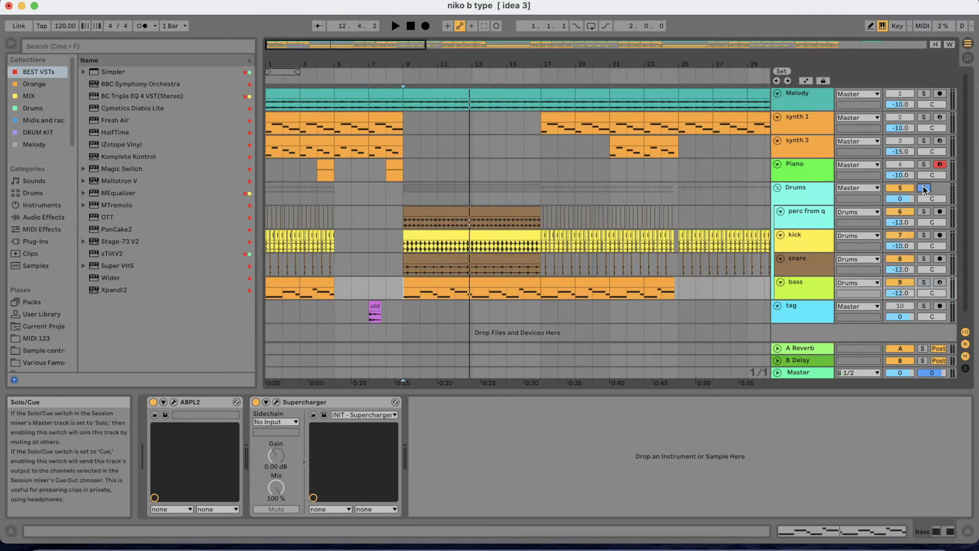
key("space")
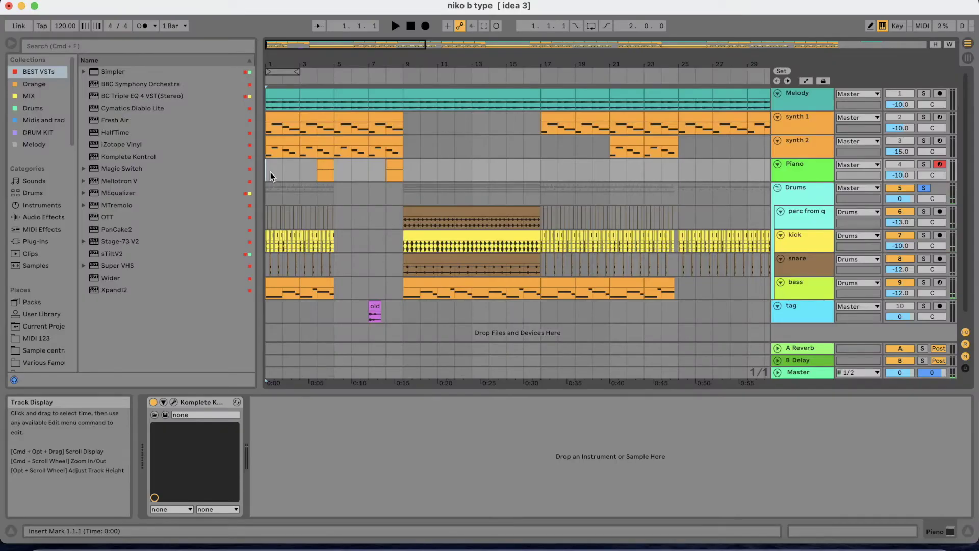
Clear the Drums group's solo and play the full mix from bar 1 and from the piano clip at bar 4
left_click(923, 187)
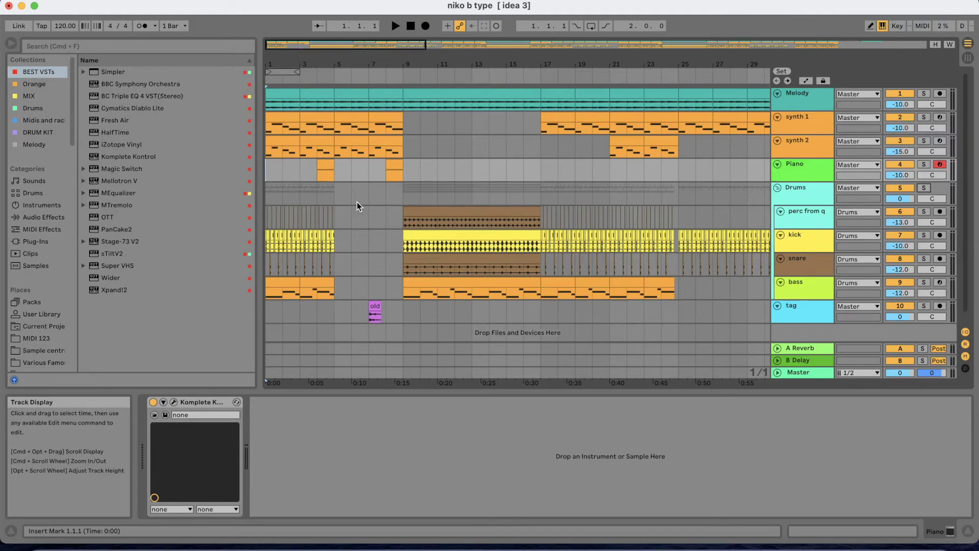
key("space")
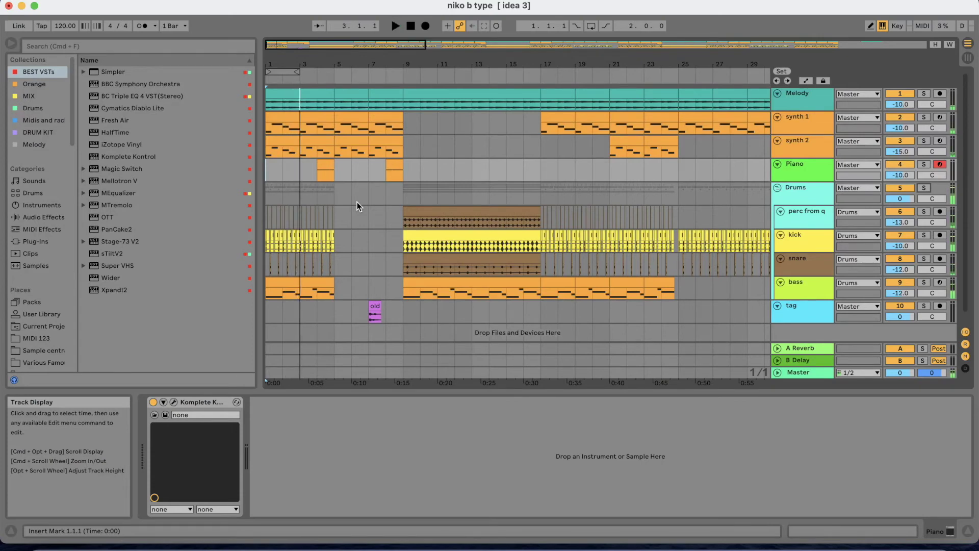
left_click(315, 172)
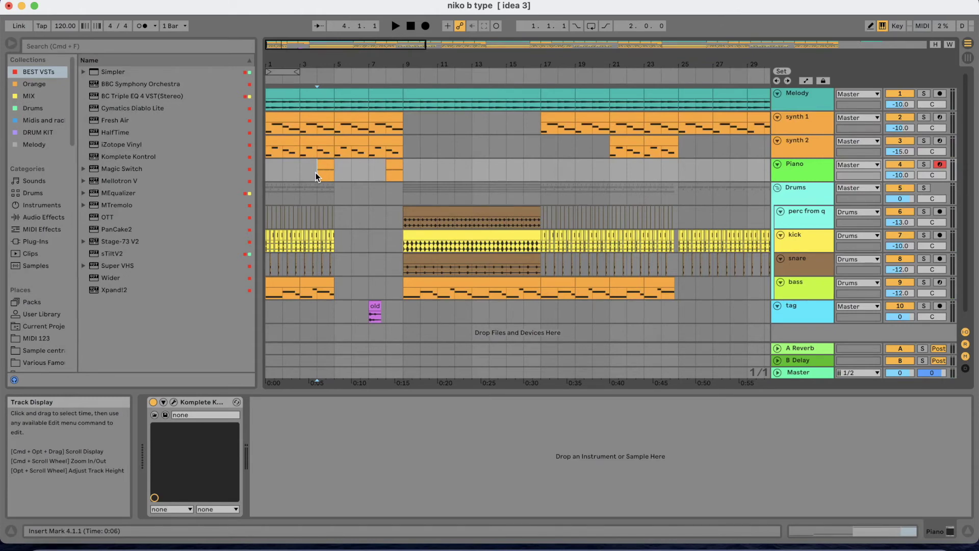
key("space")
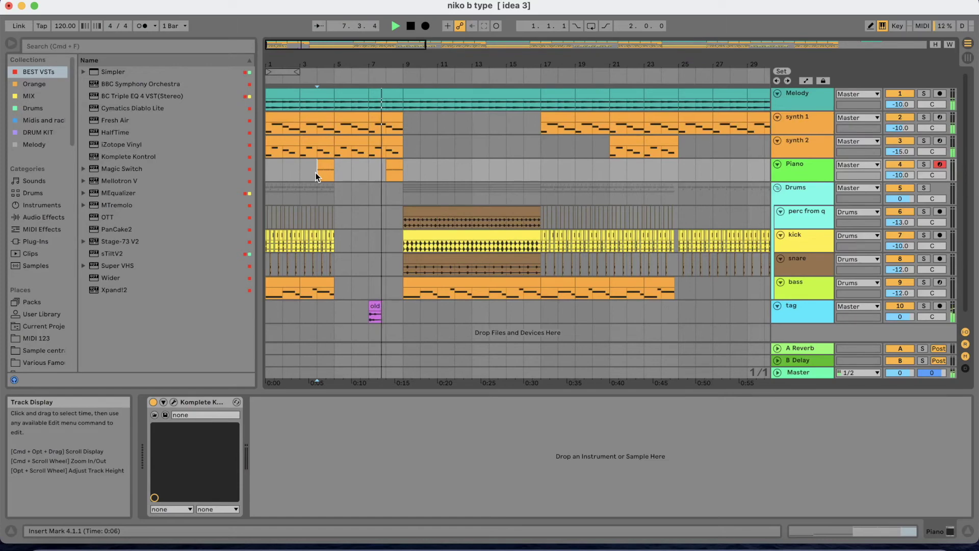
key("space")
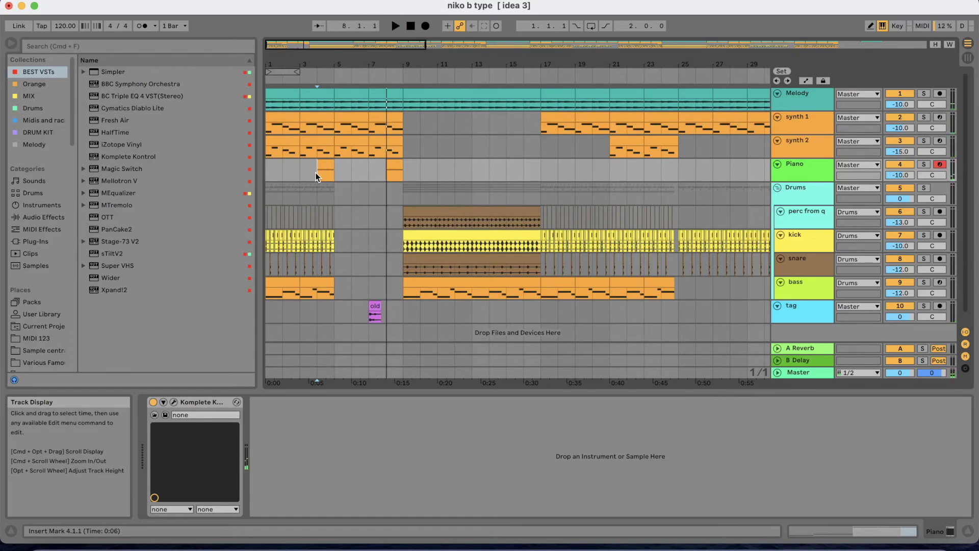
Play the full mix briefly from bar 17, at the start of the second synth 1 section
left_click(399, 200)
scroll(399, 200, "right", 3)
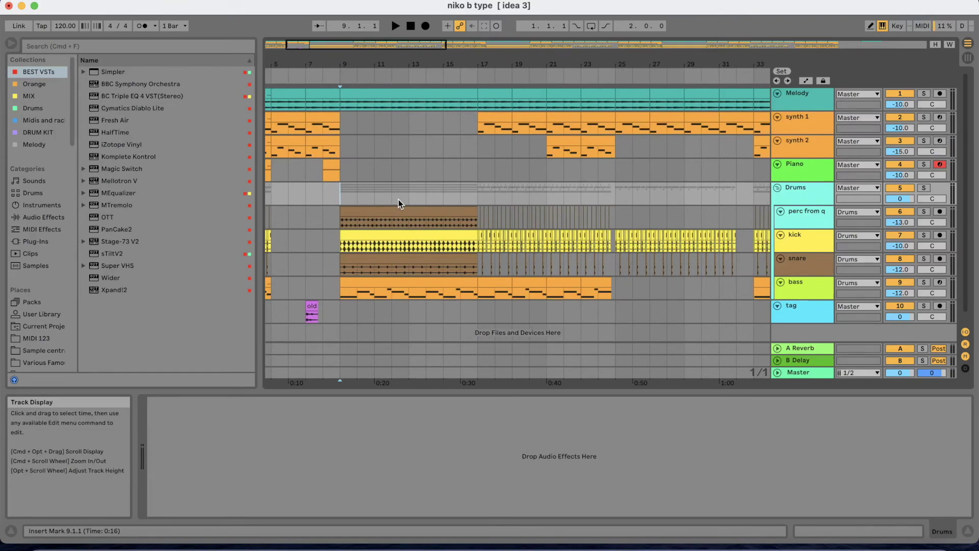
key("minus")
key("minus")
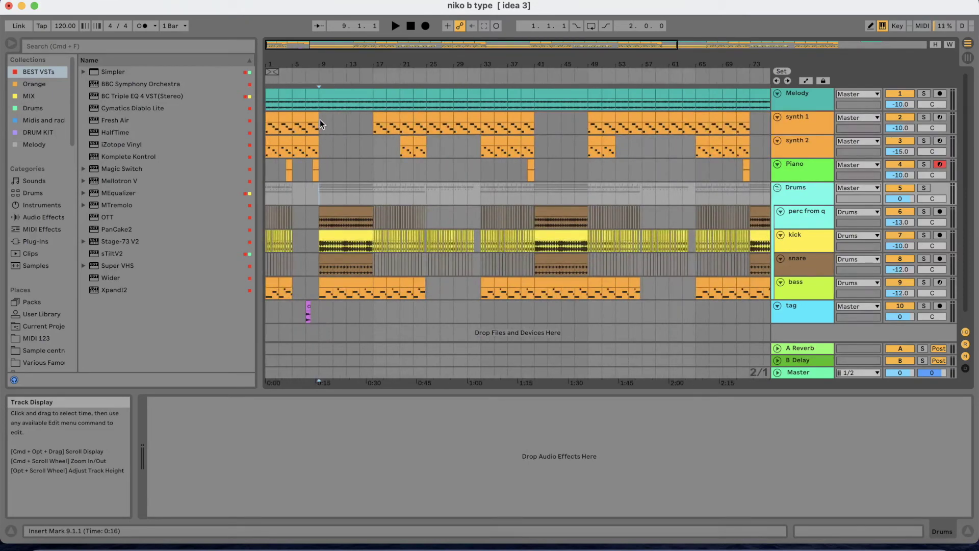
left_click_drag(322, 99, 354, 127)
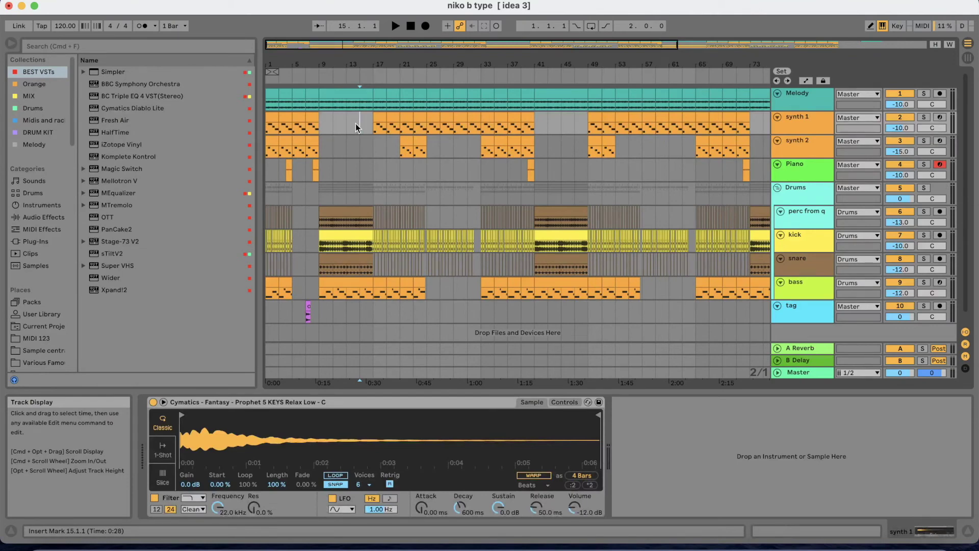
left_click_drag(356, 123, 376, 130)
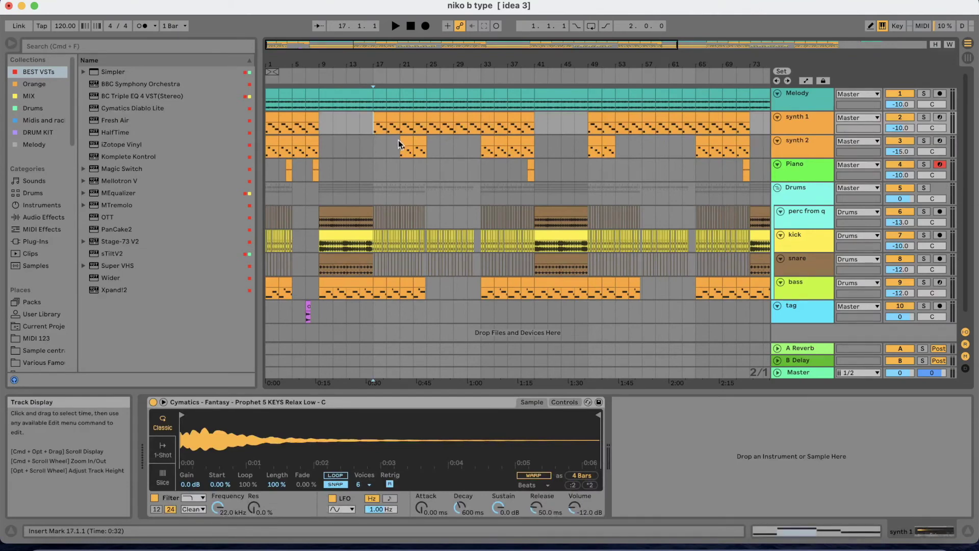
key("space")
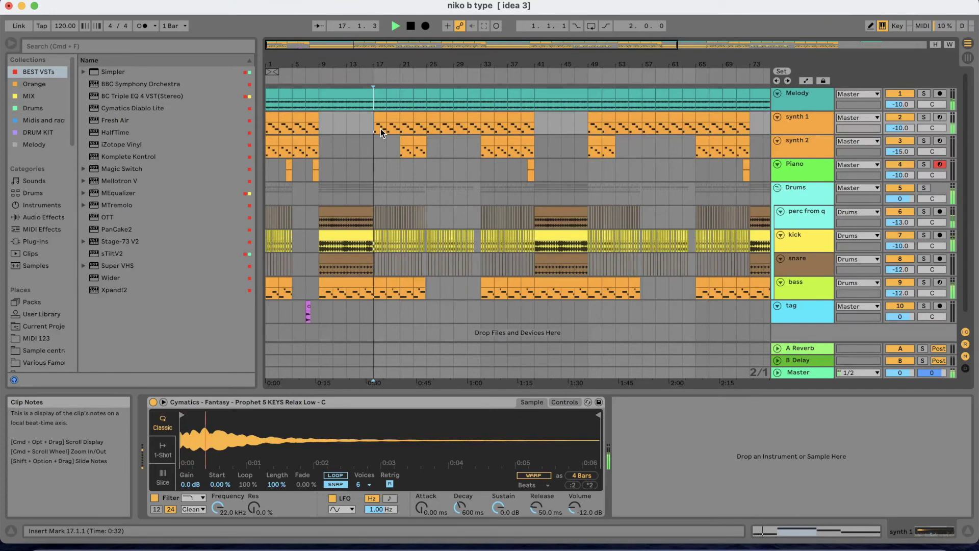
key("space")
Play the full mix from bar 21, where the synth 2 clips re-enter
left_click(401, 145)
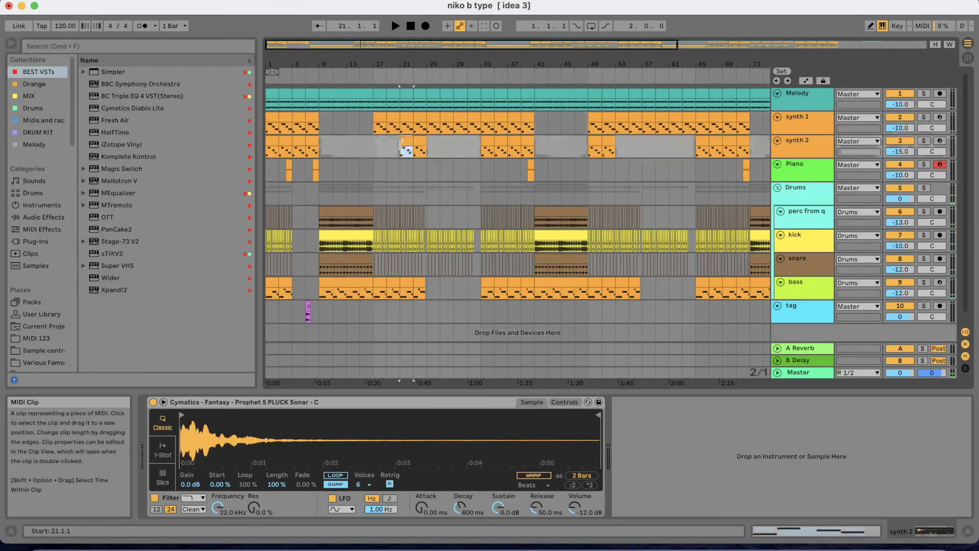
left_click(399, 152)
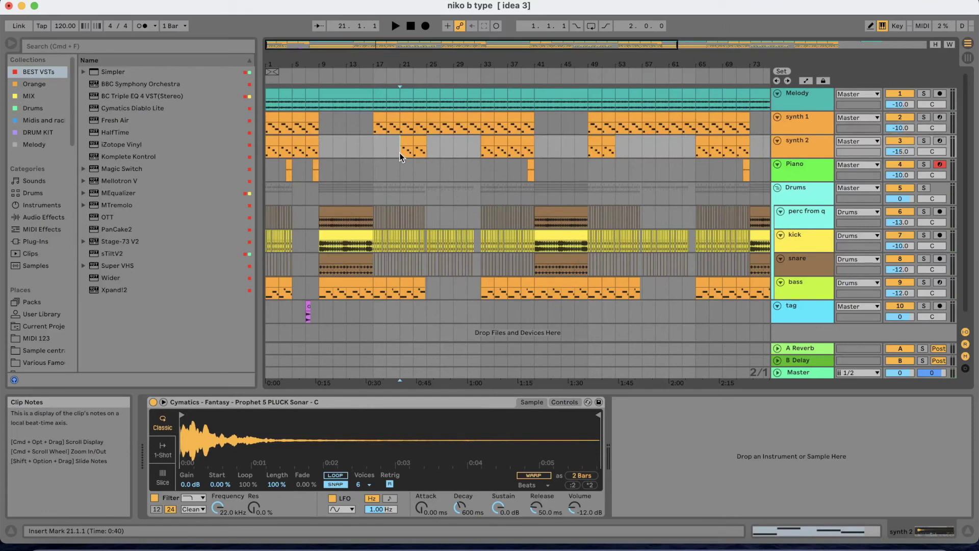
key("space")
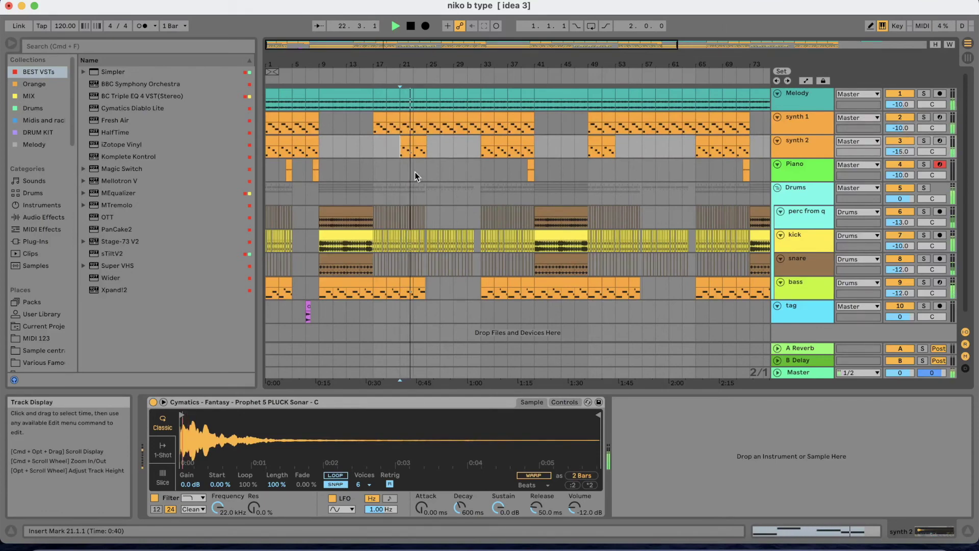
left_click(415, 173)
key("space")
Play the transition from bar 24 beat 2 across the short drum and bass gap before bar 25
scroll(415, 173, "up", 10)
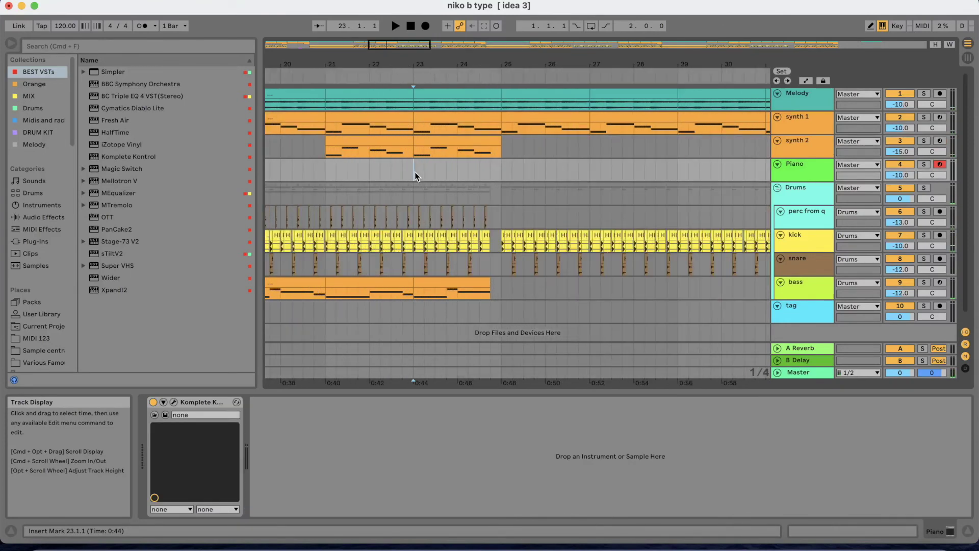
scroll(415, 173, "right", 4)
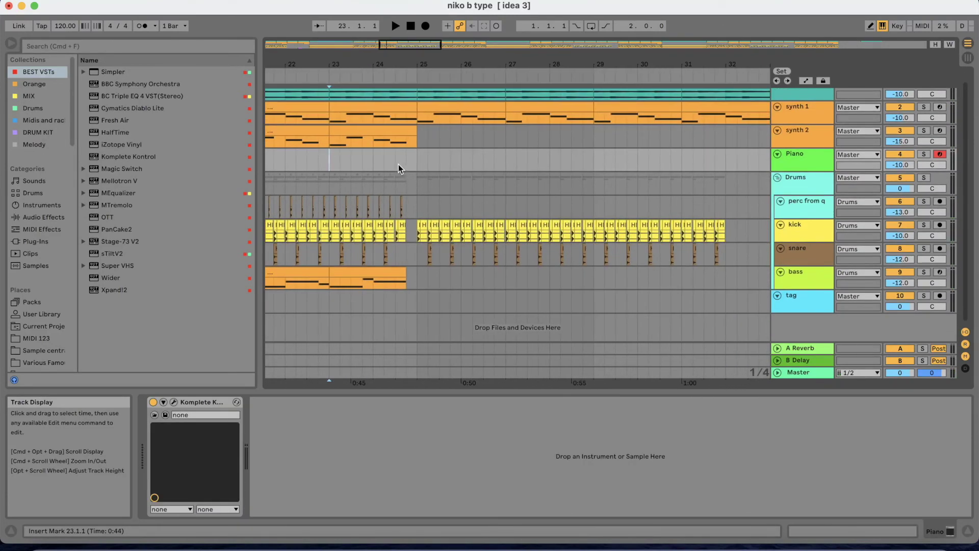
left_click(387, 164)
key("space")
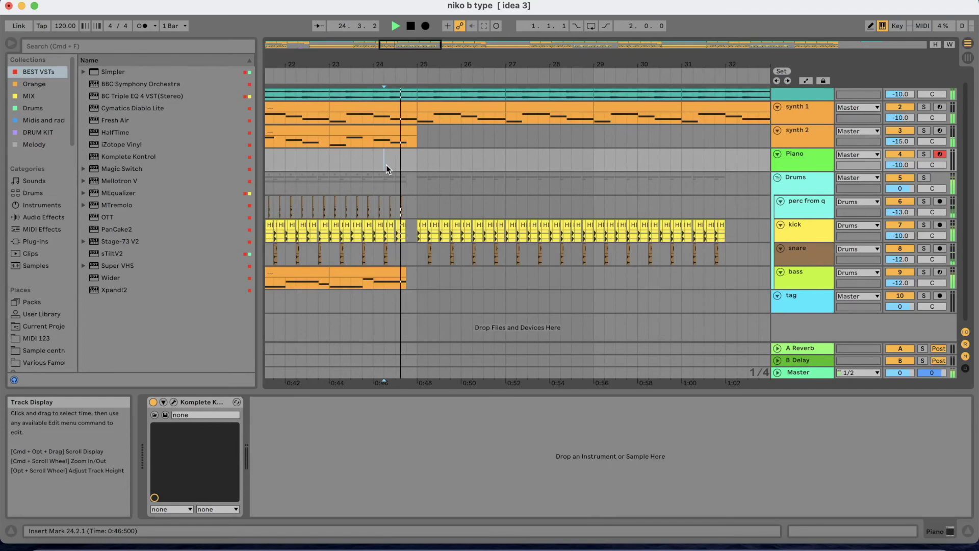
key("space")
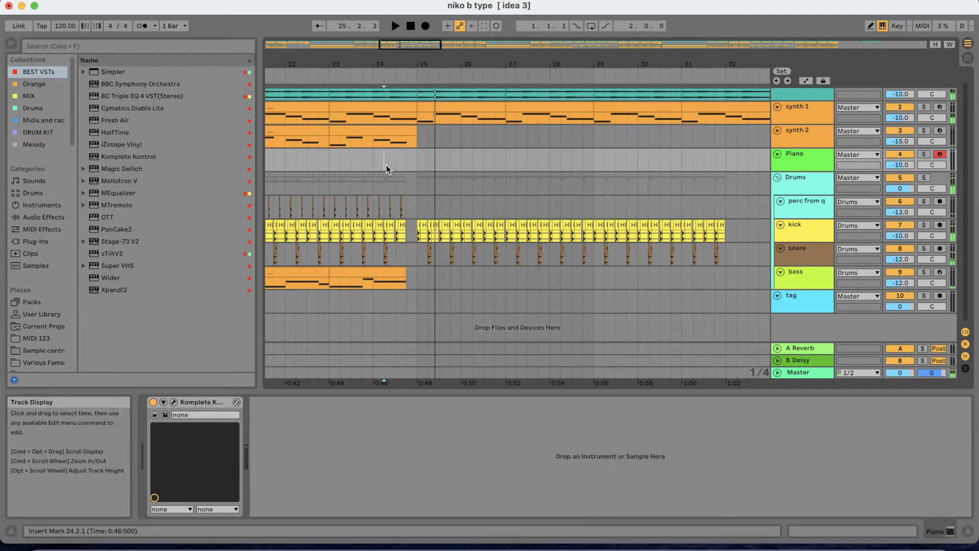
Examine the section starting at bar 25, comparing which melody, synth, drum and bass clips play there
left_click(420, 203)
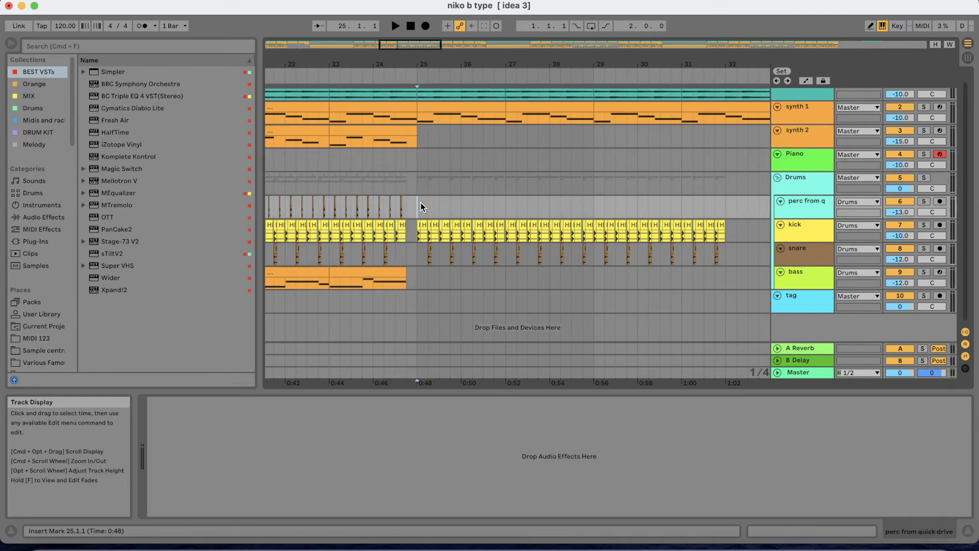
scroll(421, 203, "right", 3)
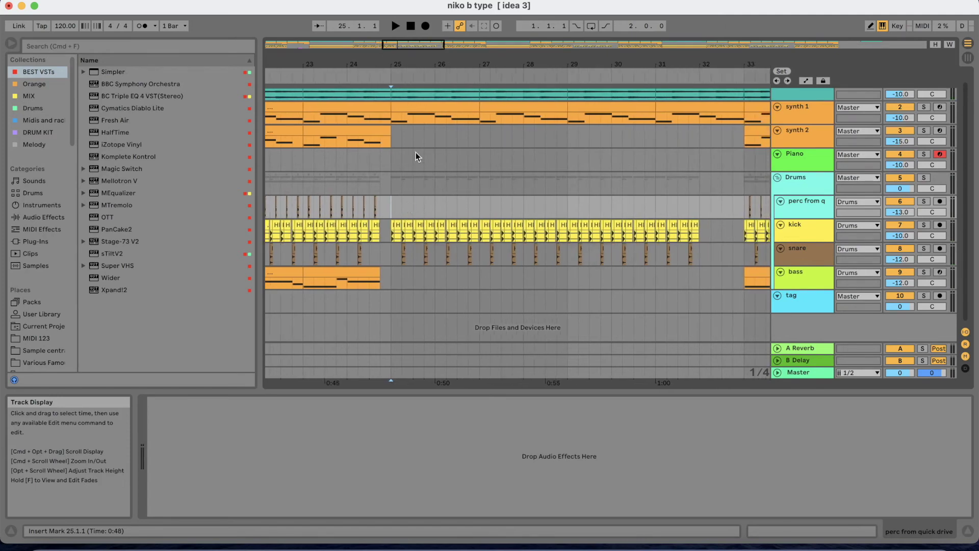
left_click(394, 135)
key("minus")
key("minus")
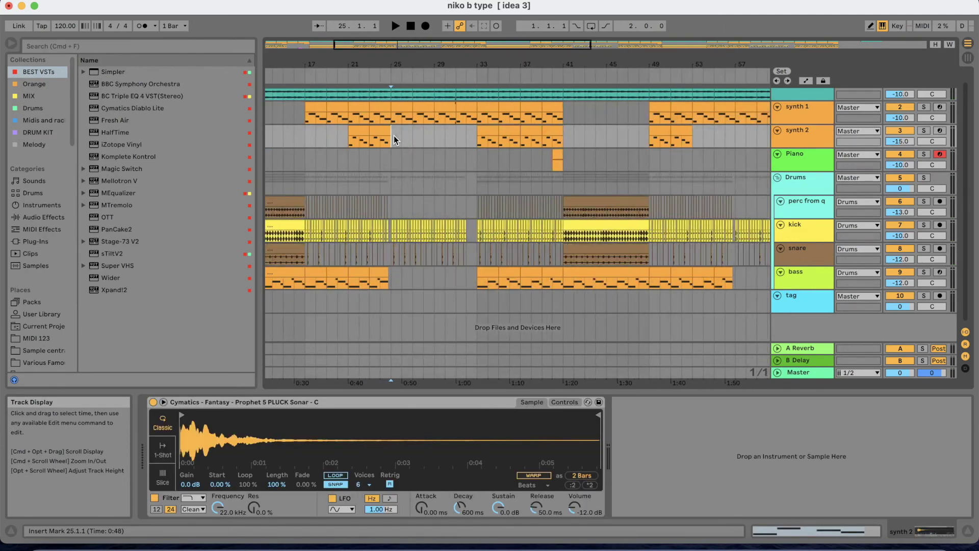
scroll(393, 136, "up", 2)
scroll(394, 135, "left", 1)
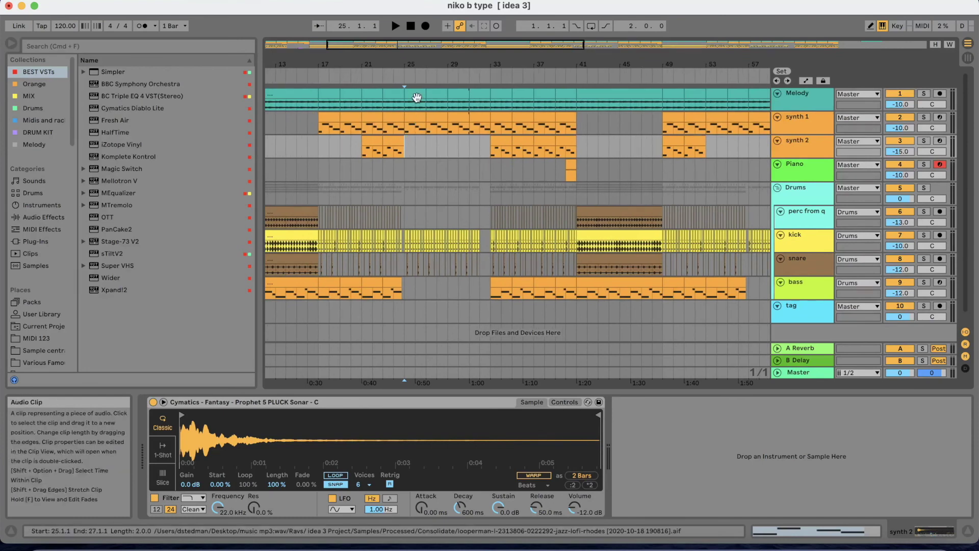
scroll(467, 182, "right", 3)
Play the full mix from bar 31 beat 2 through the drum gap leading to bar 33
left_click(430, 173)
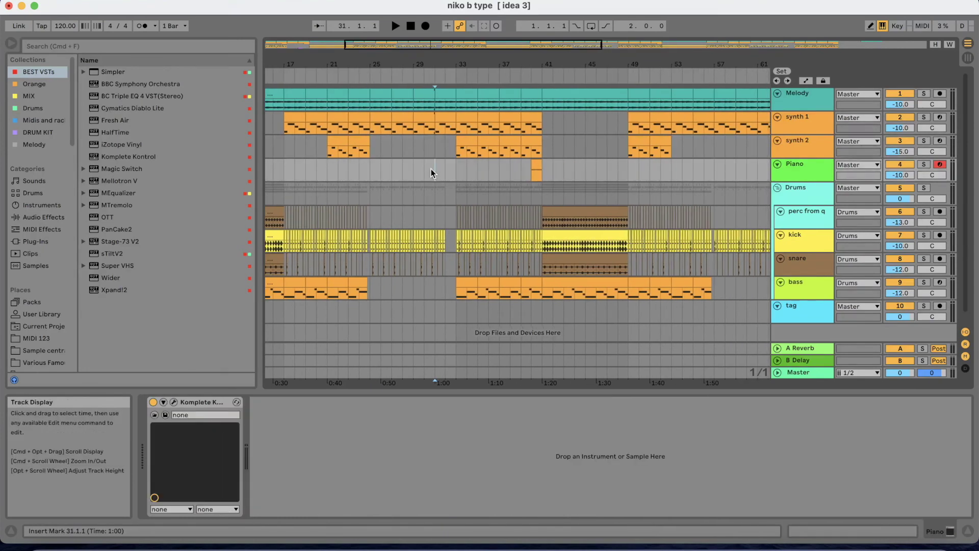
key("plus")
key("plus")
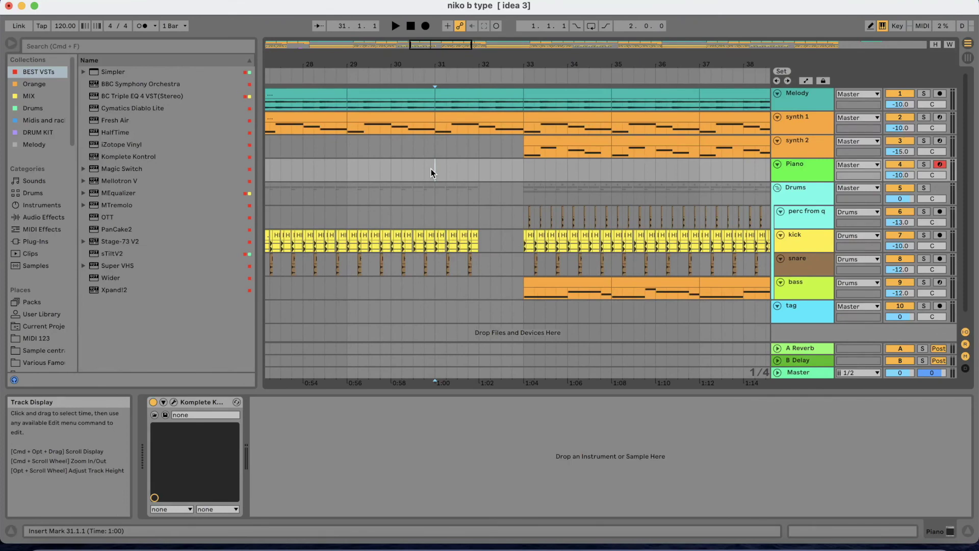
left_click(448, 168)
key("space")
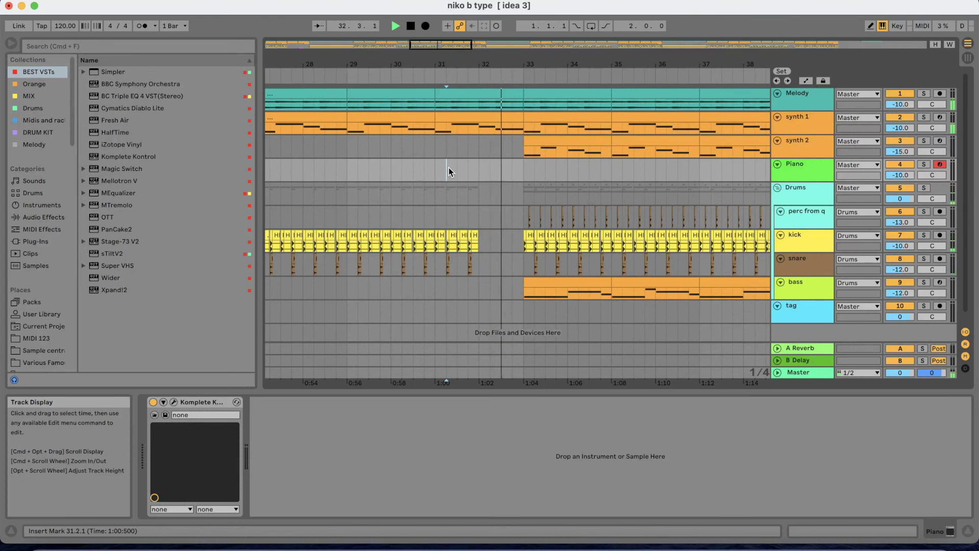
scroll(449, 168, "down", 5)
key("space")
Examine the overall song structure from bar 37 onward
left_click(484, 170)
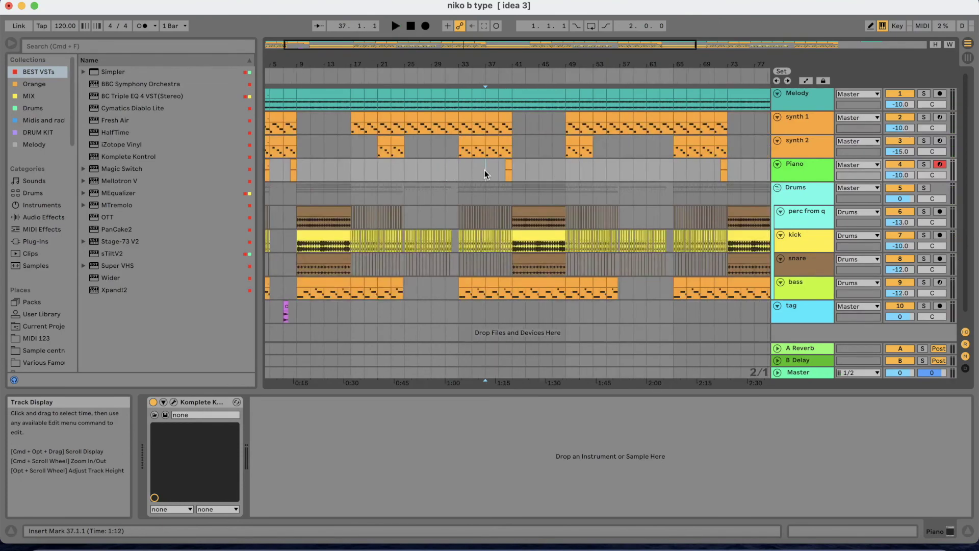
scroll(484, 170, "down", 2)
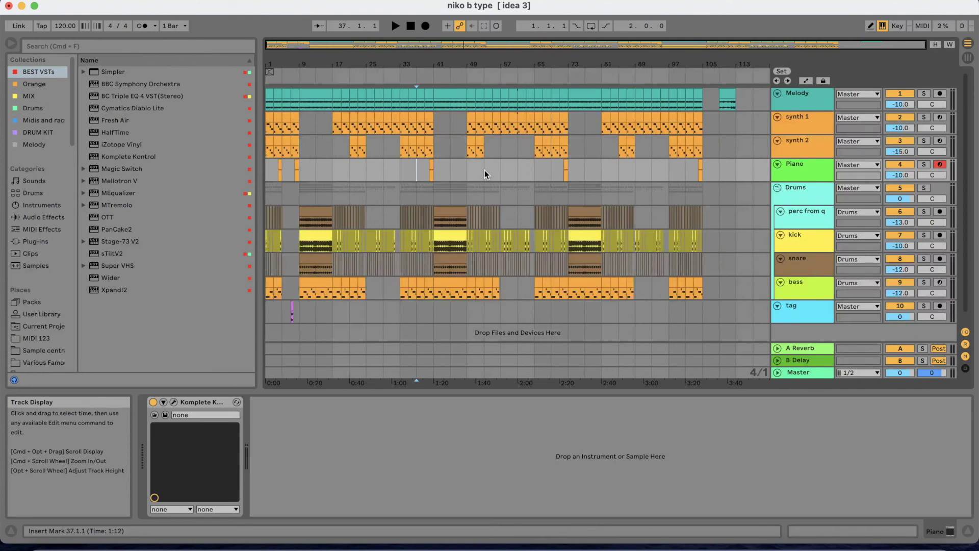